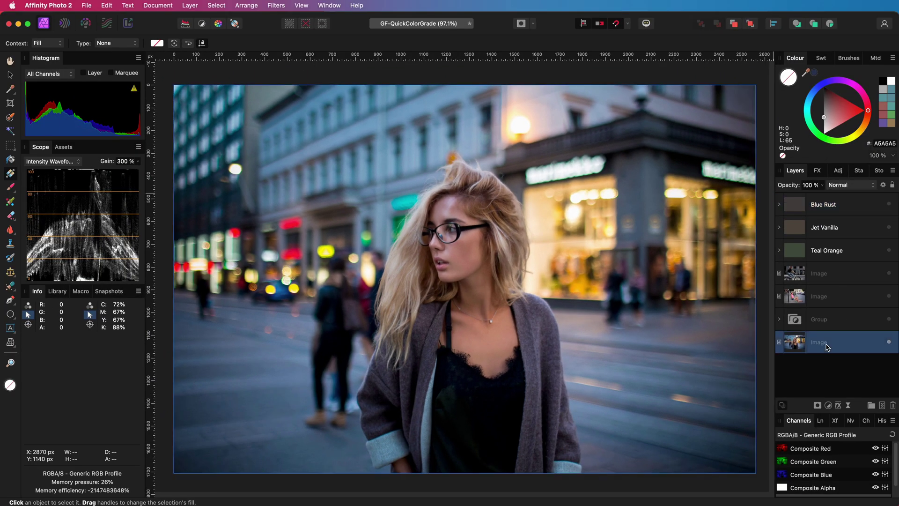
Copy the street portrait image layer and make a new 2560 × 1707 px document from the clipboard.
right_click(799, 344)
click(808, 356)
click(87, 5)
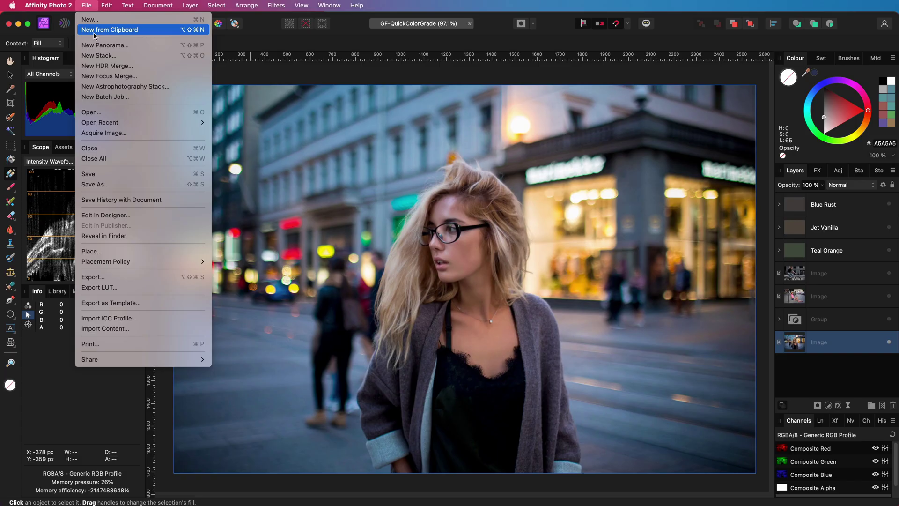
click(165, 58)
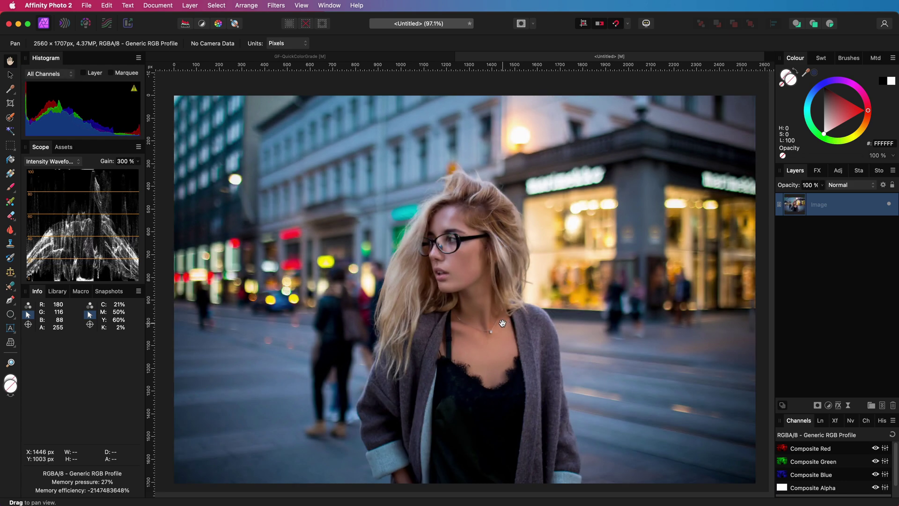
Add two white fill layers above the portrait, then select the lower one with the Move tool.
click(189, 5)
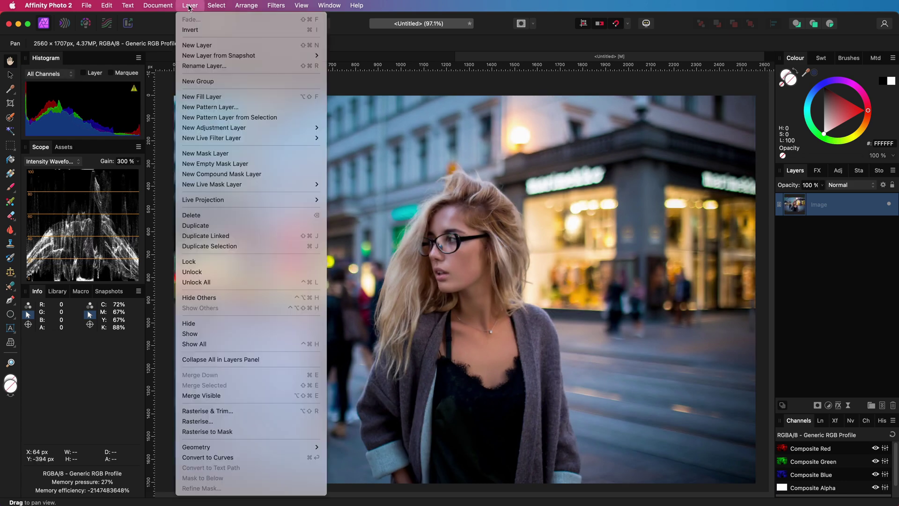
click(209, 98)
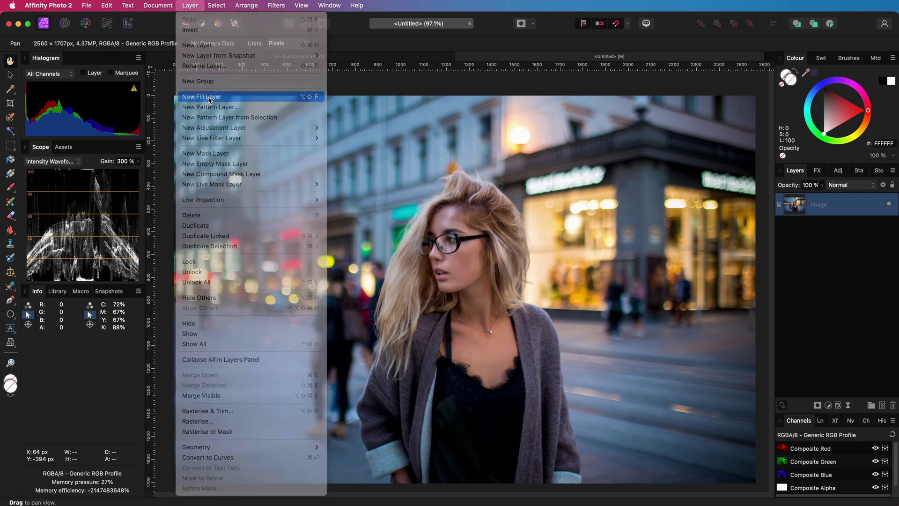
click(189, 5)
click(201, 97)
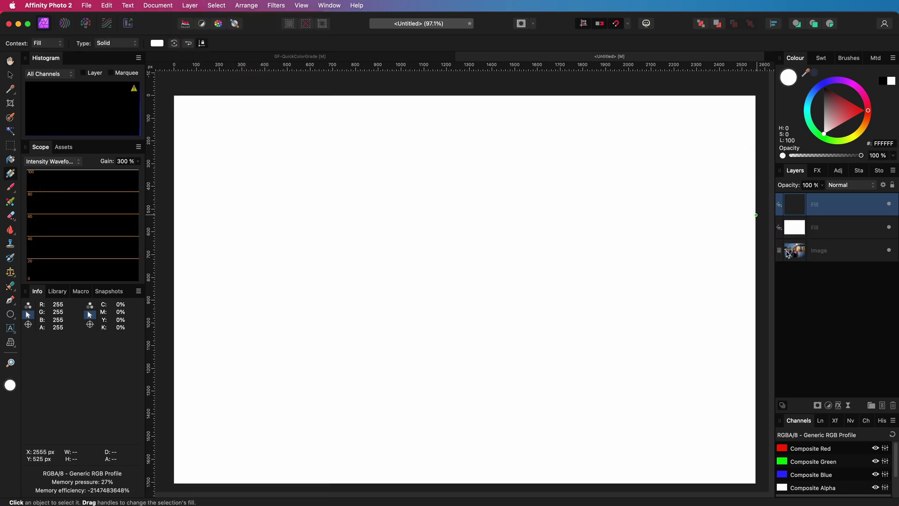
click(800, 229)
key(v)
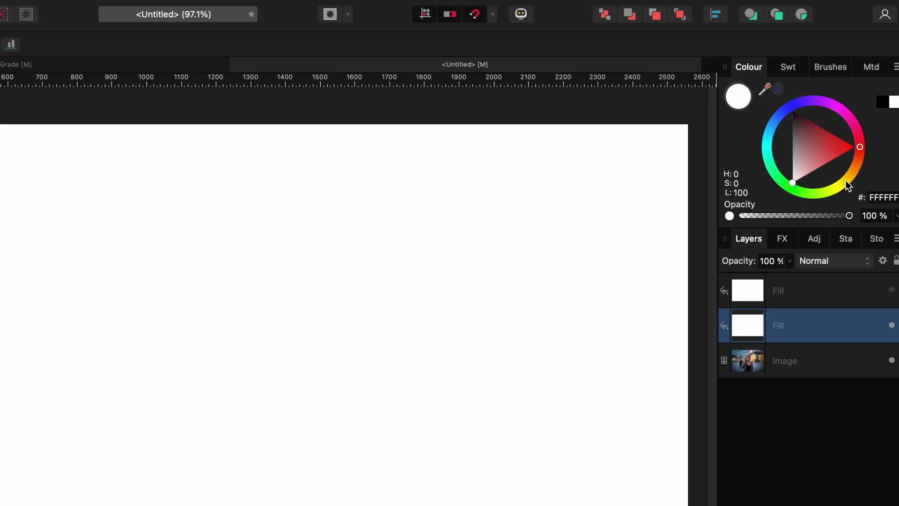
Colour the lower fill layer a muted tan (#A78A4B) using the colour wheel and triangle.
click(860, 132)
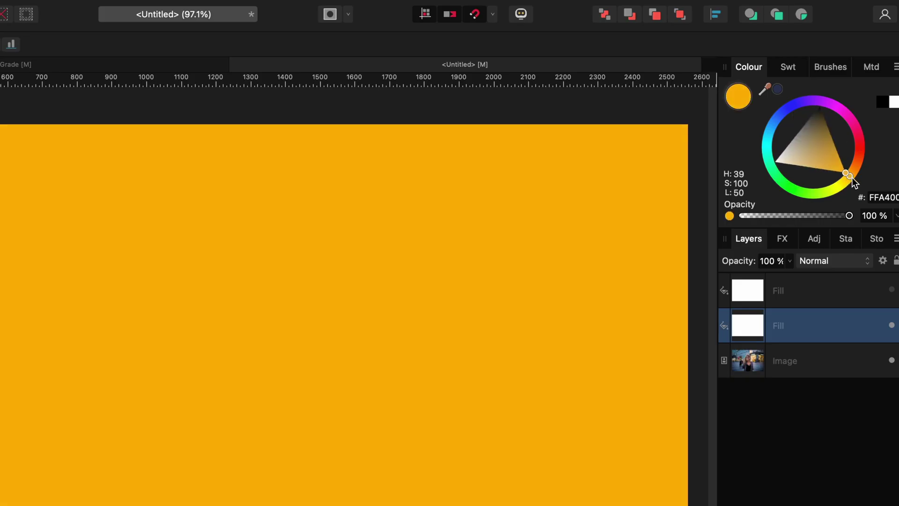
drag(852, 178, 850, 179)
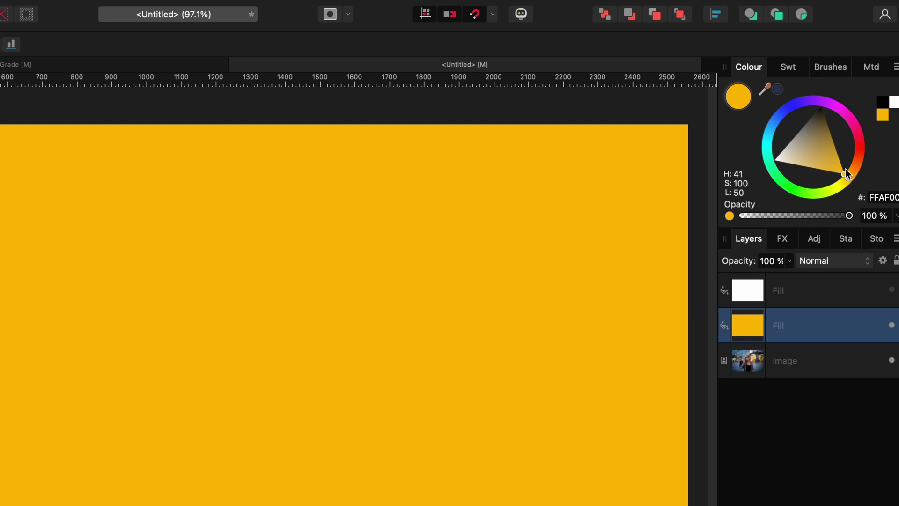
drag(843, 170, 817, 149)
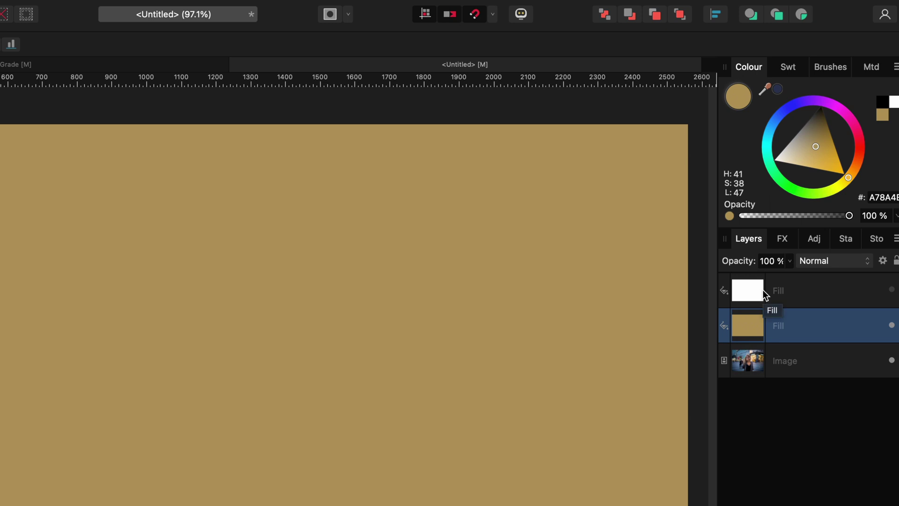
Make the top fill layer visible and colour it a muted teal (#3D7F6F).
click(764, 292)
click(891, 290)
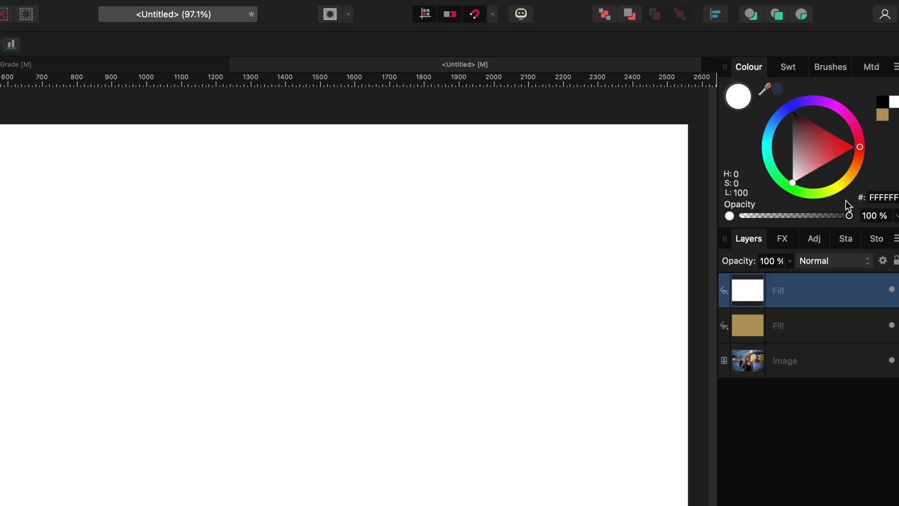
click(770, 159)
click(812, 158)
drag(812, 160, 820, 154)
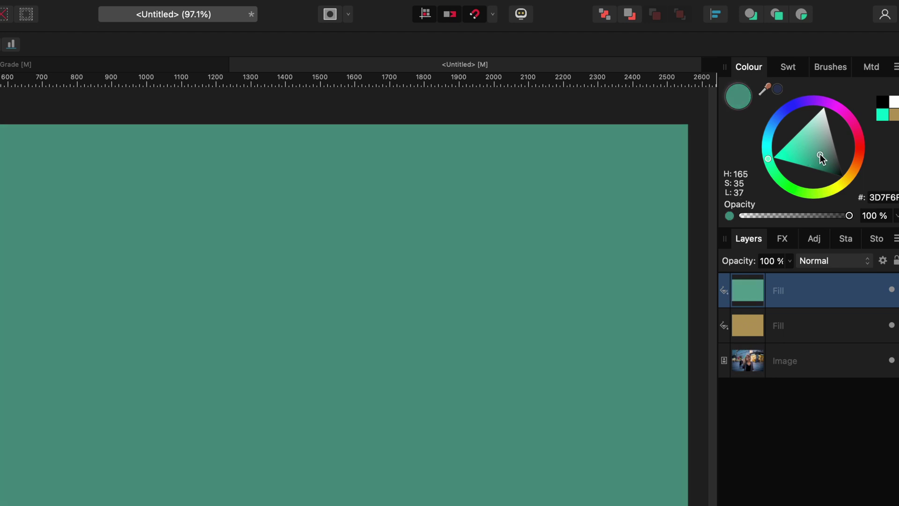
click(799, 320)
Set the blend mode of both the teal and tan fill layers to Vivid Light.
shift+click(795, 302)
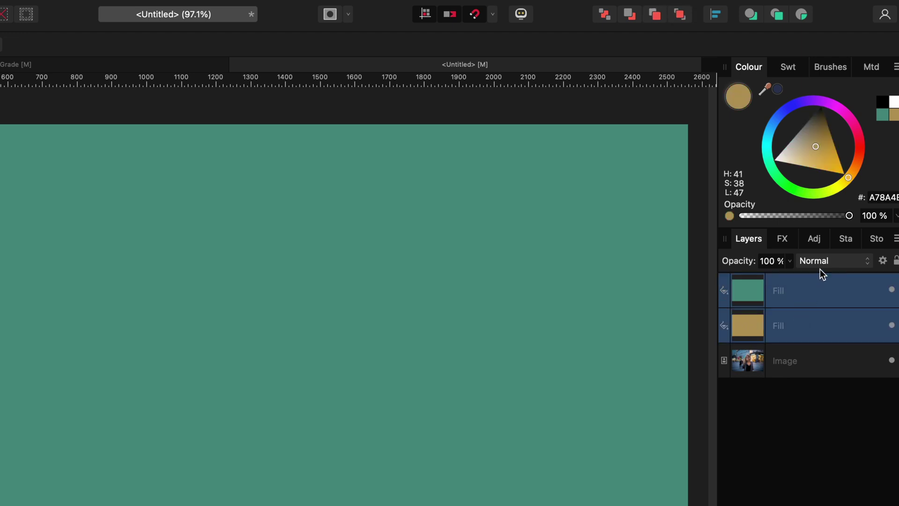
click(823, 265)
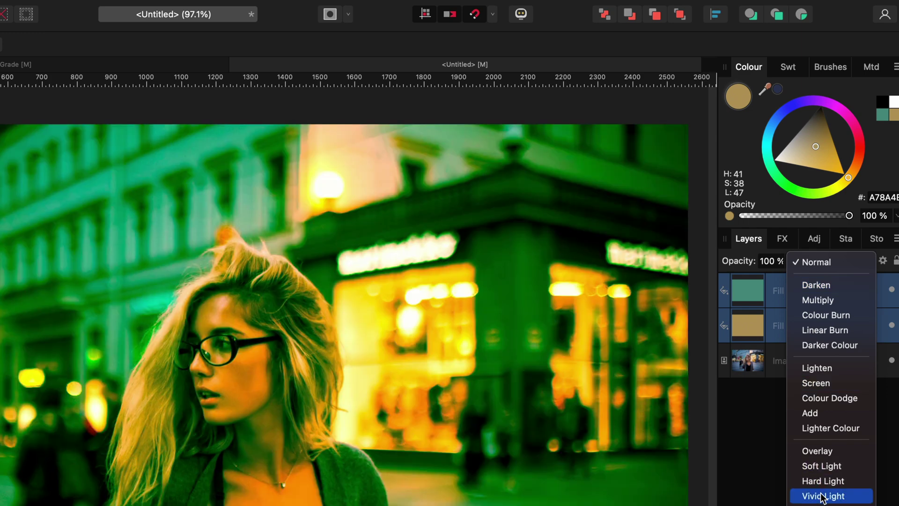
click(822, 496)
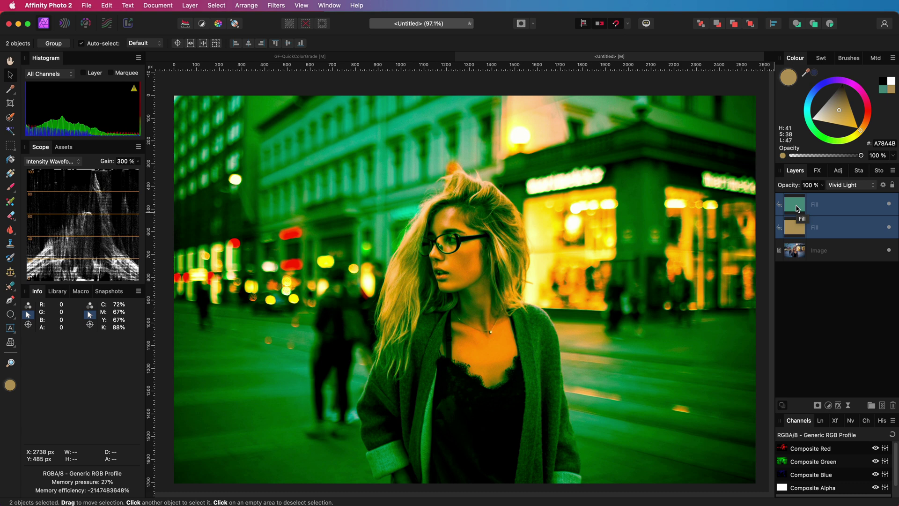
Group the two fill layers, then expand the group and select the tan fill.
right_click(797, 208)
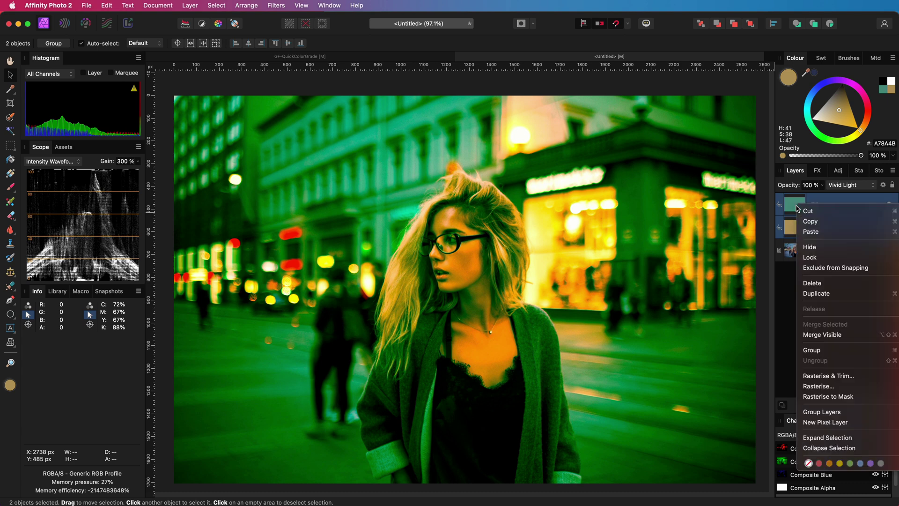
click(839, 350)
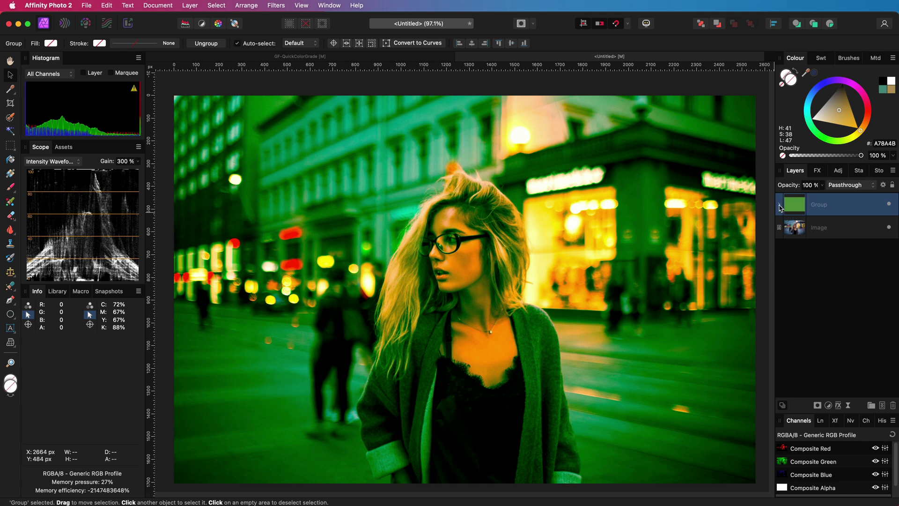
click(780, 204)
click(794, 245)
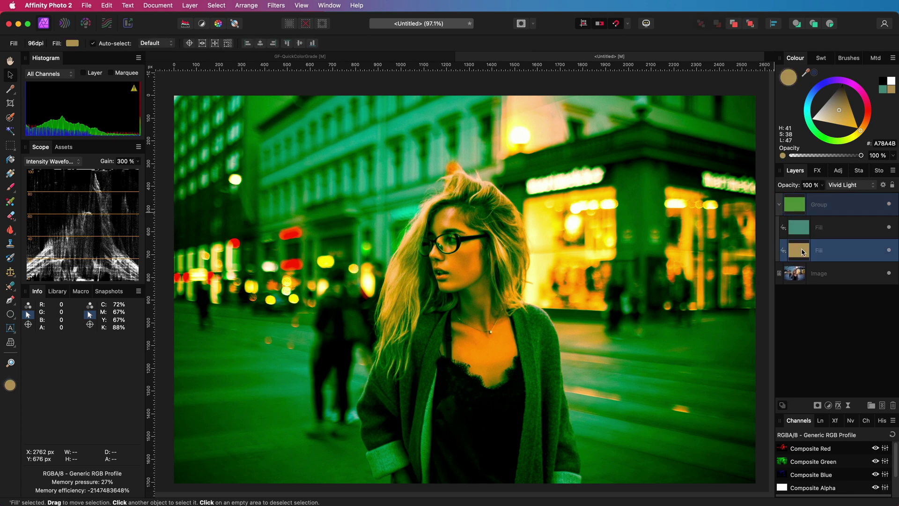
Shape the tan fill's underlying blend range so it fades out of the shadows.
click(883, 186)
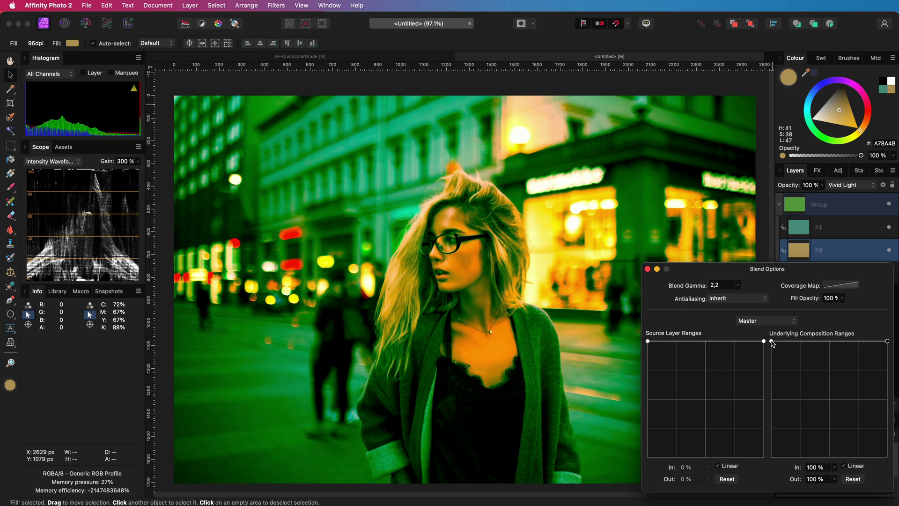
drag(771, 341, 772, 456)
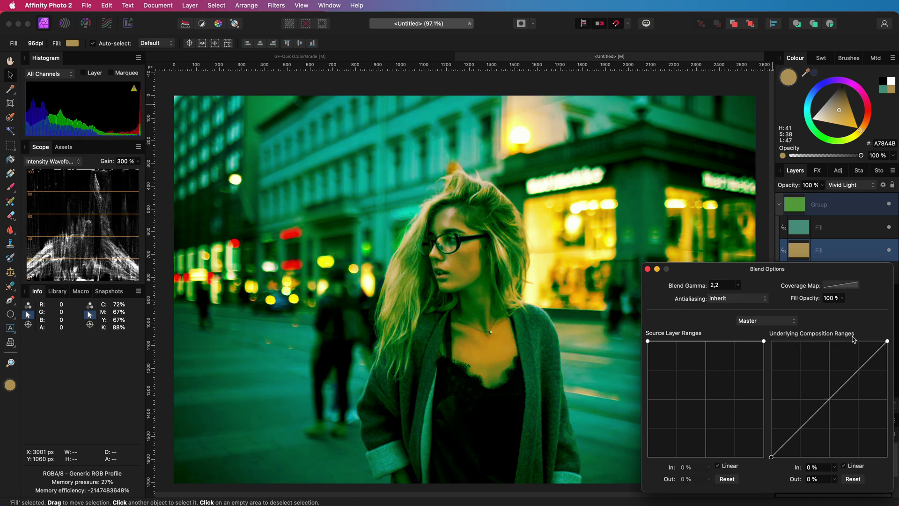
drag(887, 341, 830, 341)
click(647, 269)
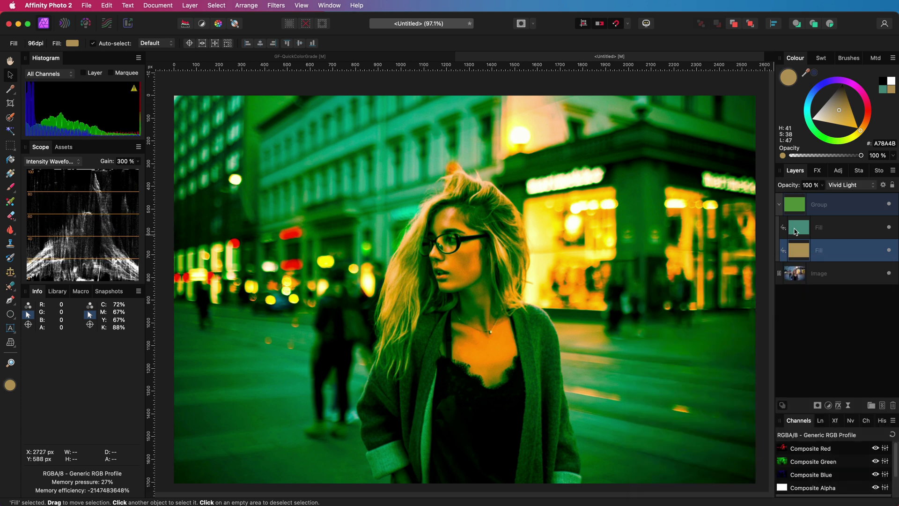
Shape the teal fill's underlying blend range to fade it from highlights, keeping midtones strong.
click(796, 230)
click(882, 185)
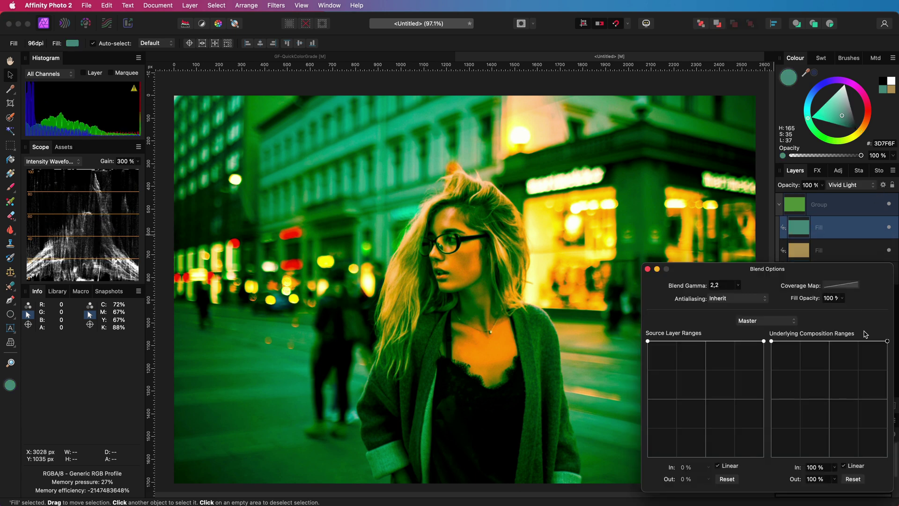
drag(887, 341, 888, 456)
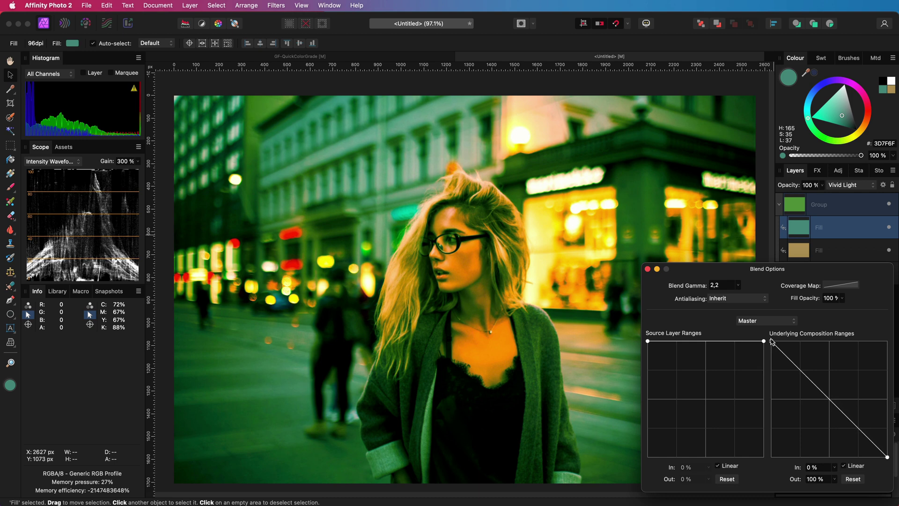
drag(772, 341, 830, 337)
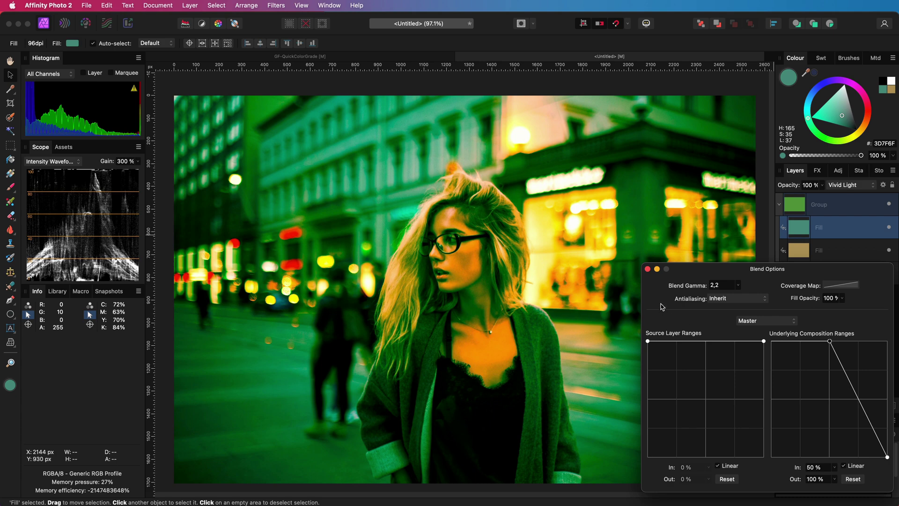
click(648, 269)
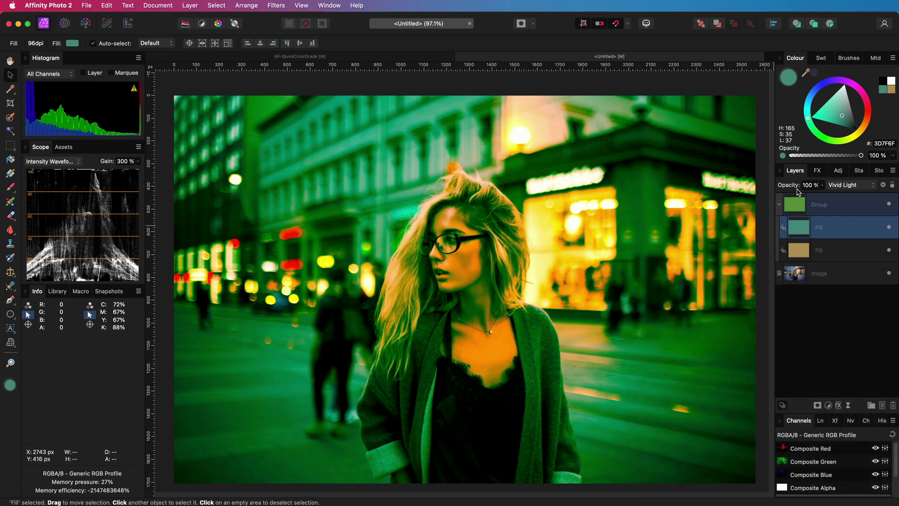
Set the teal fill layer's opacity to 70%.
click(815, 185)
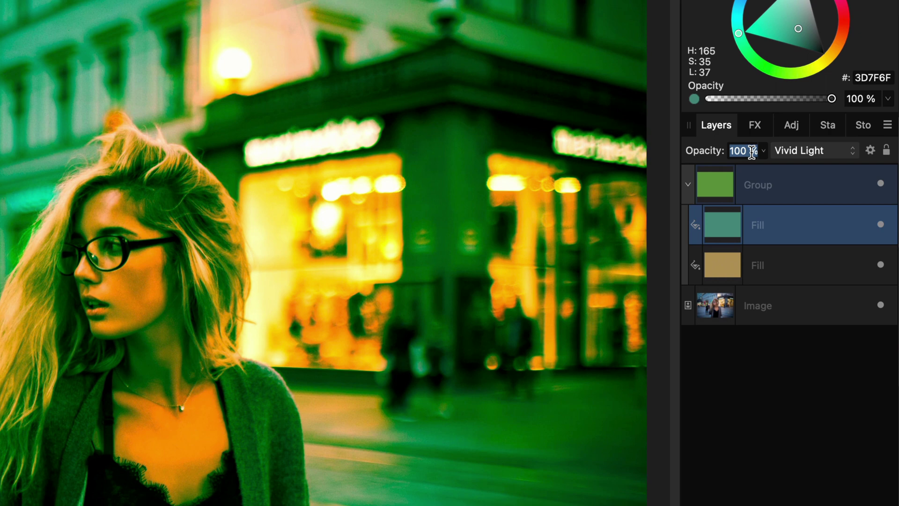
text(70)
key(Return)
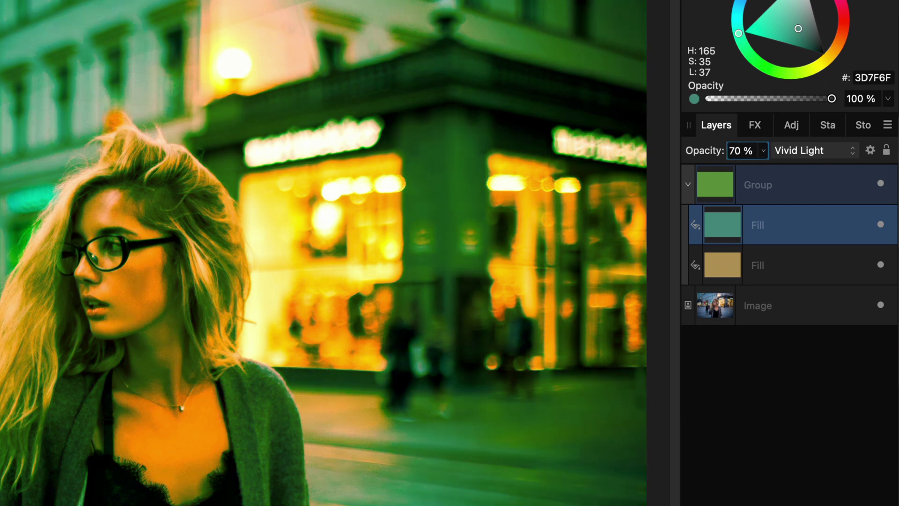
Lower the grade group's opacity to 42%, toggling its visibility to compare.
click(706, 192)
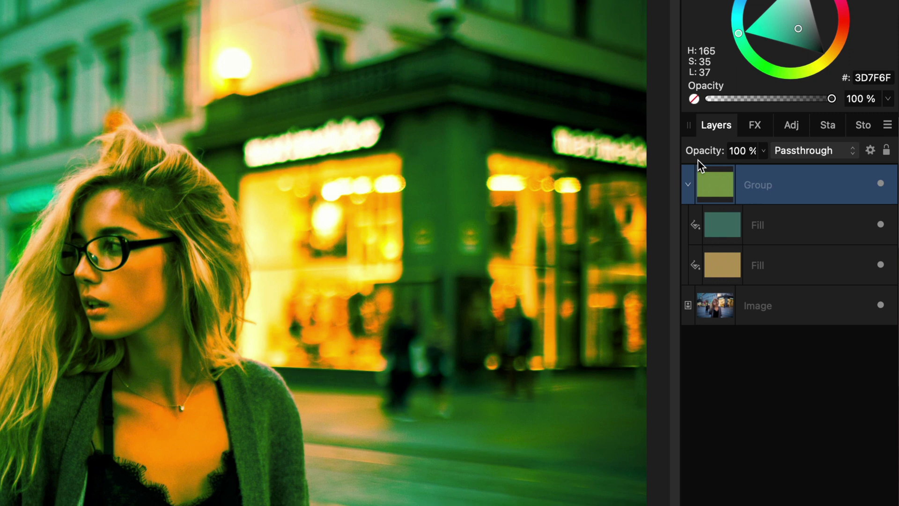
drag(721, 151, 662, 151)
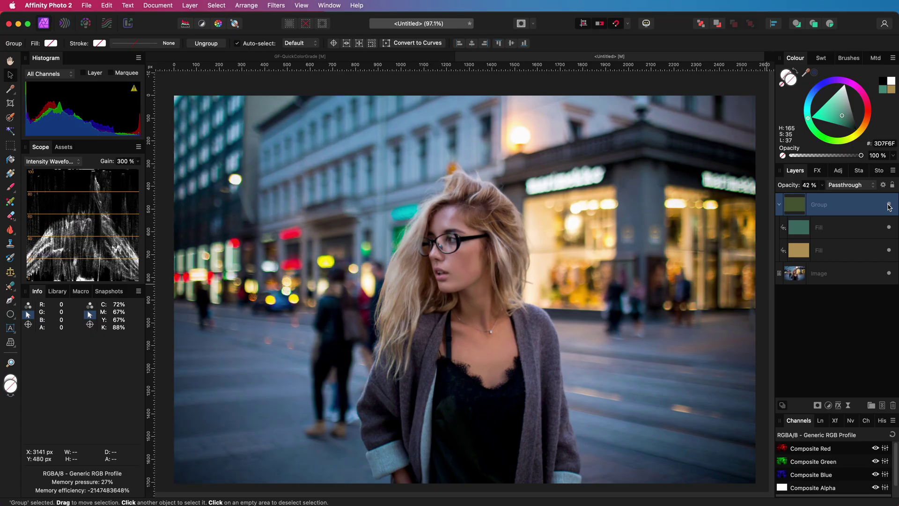
click(889, 205)
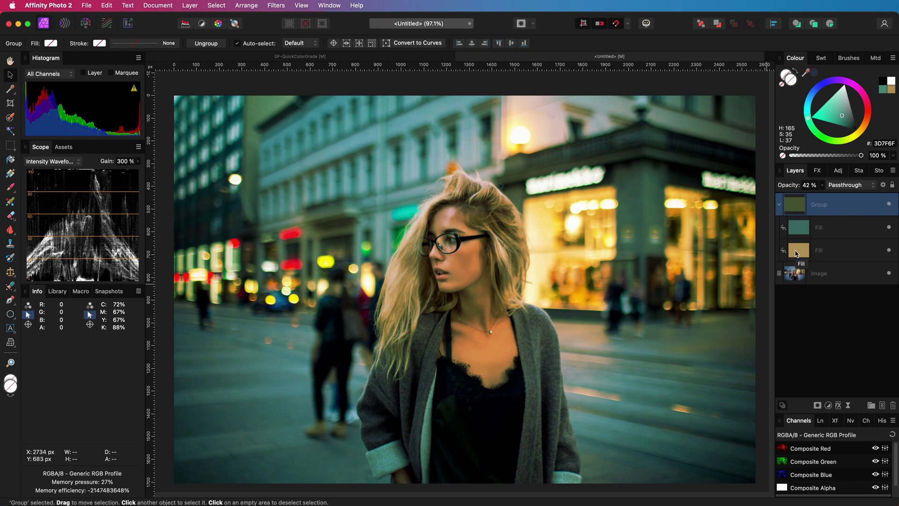
Recolour the lower fill layer to tan #95754F.
click(797, 253)
drag(838, 108, 844, 107)
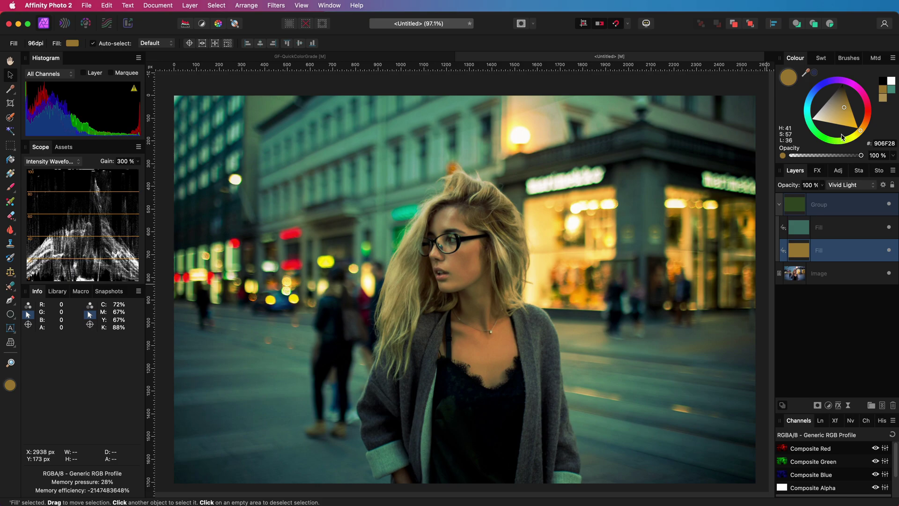
click(882, 143)
text(95)
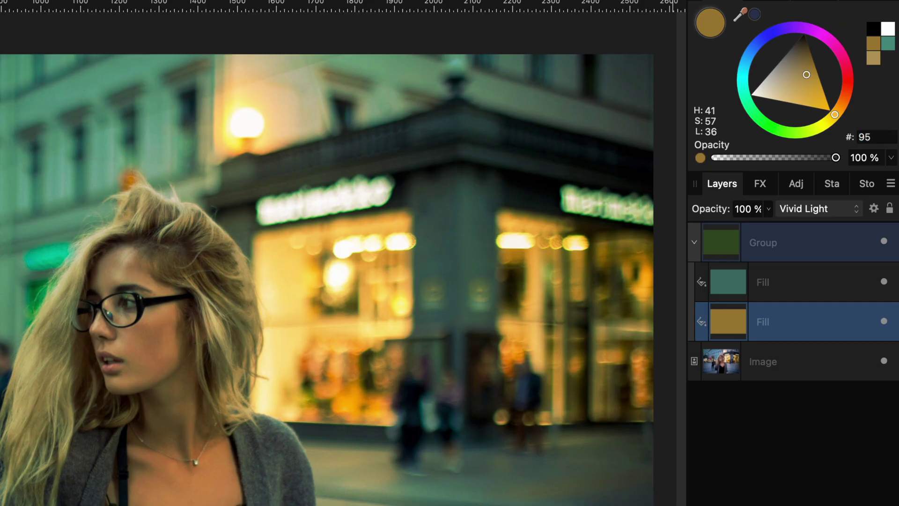
text(754F)
key(Return)
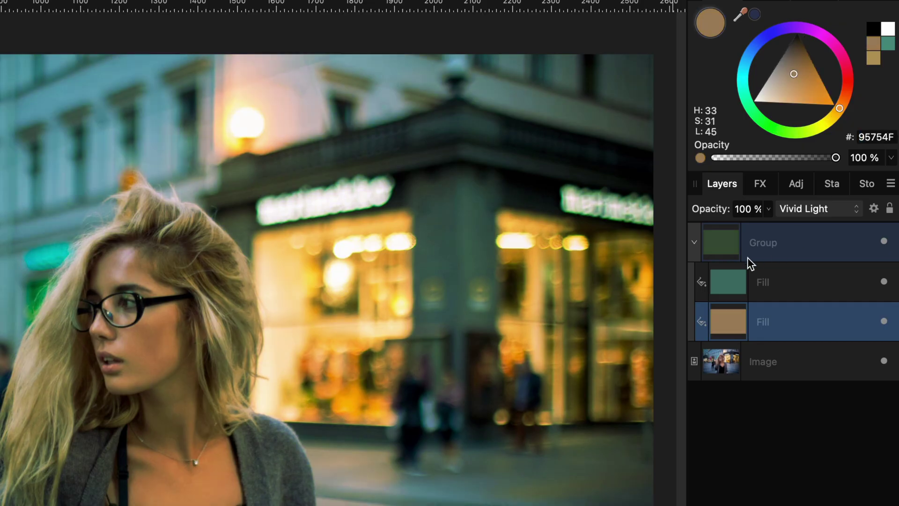
Recolour the upper fill layer to blue-teal #4F8995.
click(736, 282)
click(875, 137)
text(4)
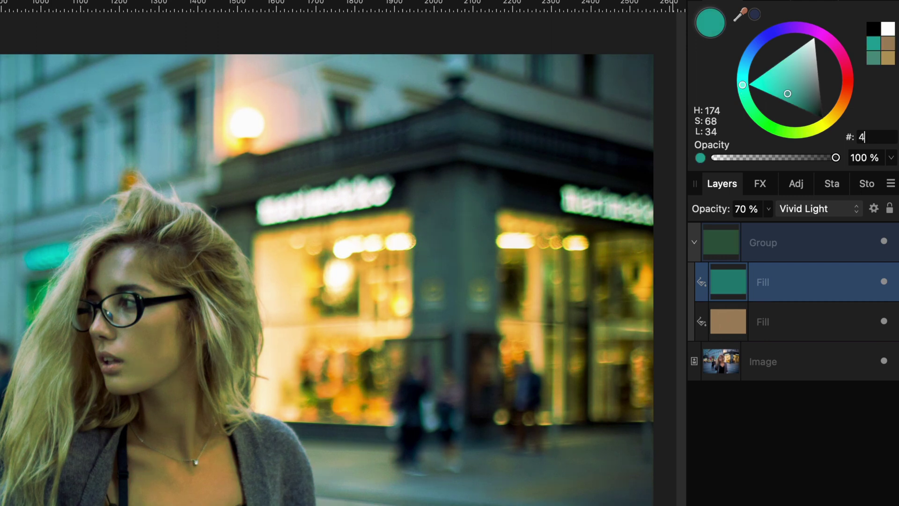
text(F8995)
key(Return)
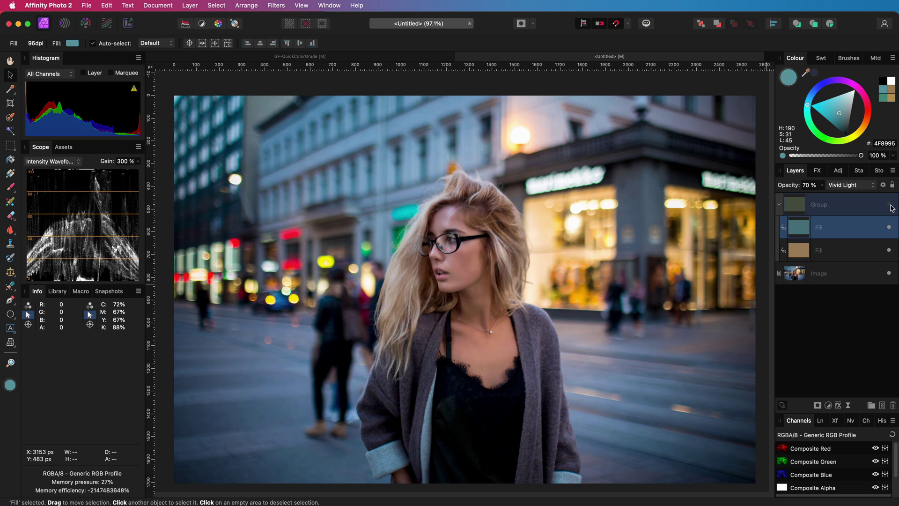
Turn the grade group back on, raise the teal fill's opacity to about 89%, and select the group.
click(889, 205)
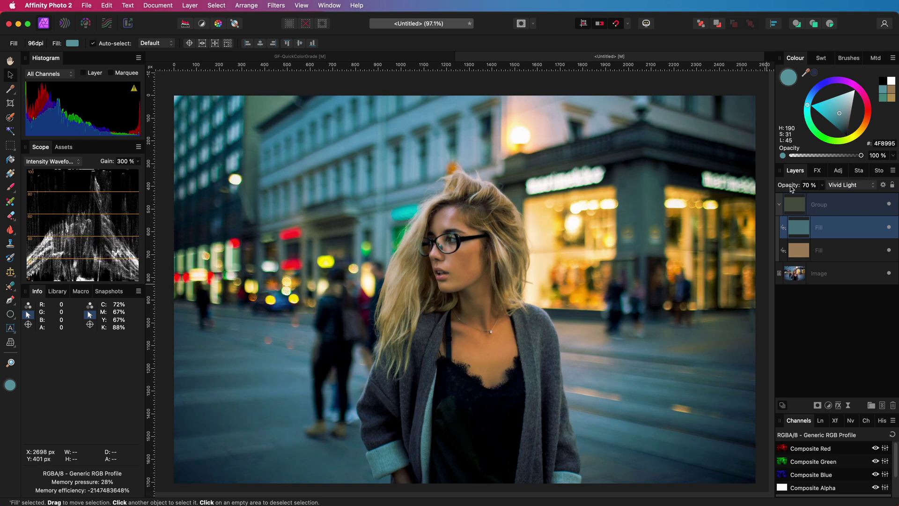
drag(791, 188, 775, 188)
click(802, 250)
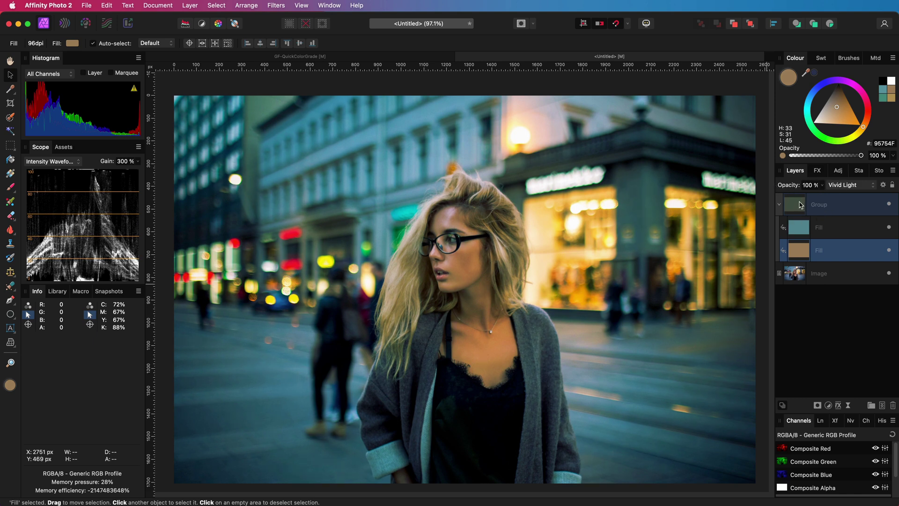
click(801, 204)
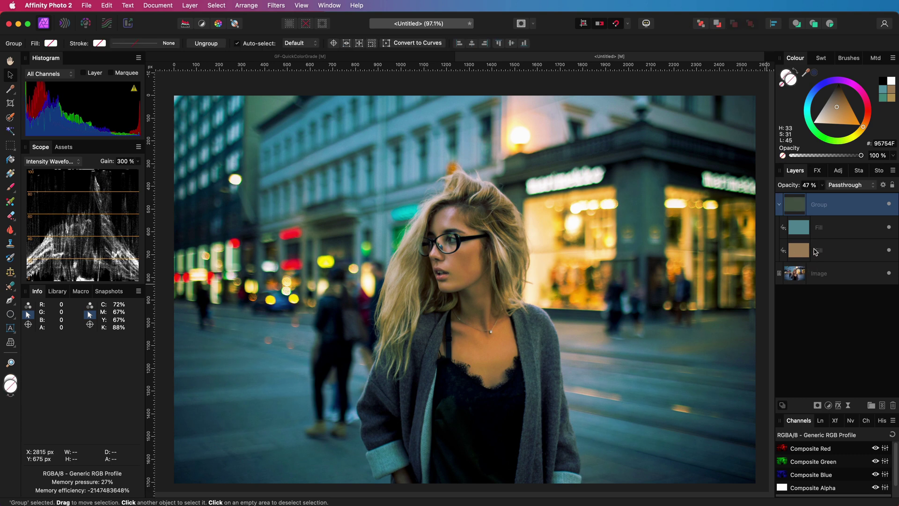
Recolour the lower tan Fill layer green (66954F).
click(816, 251)
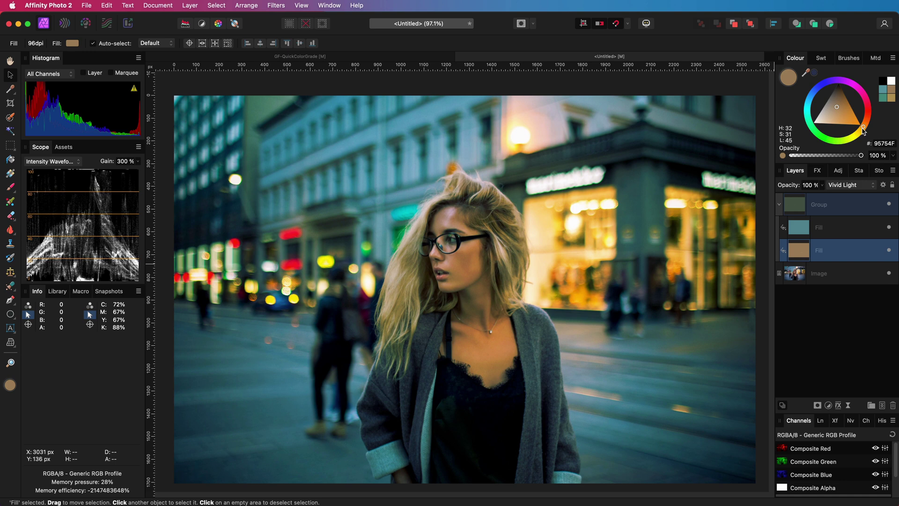
click(818, 137)
drag(819, 139, 832, 140)
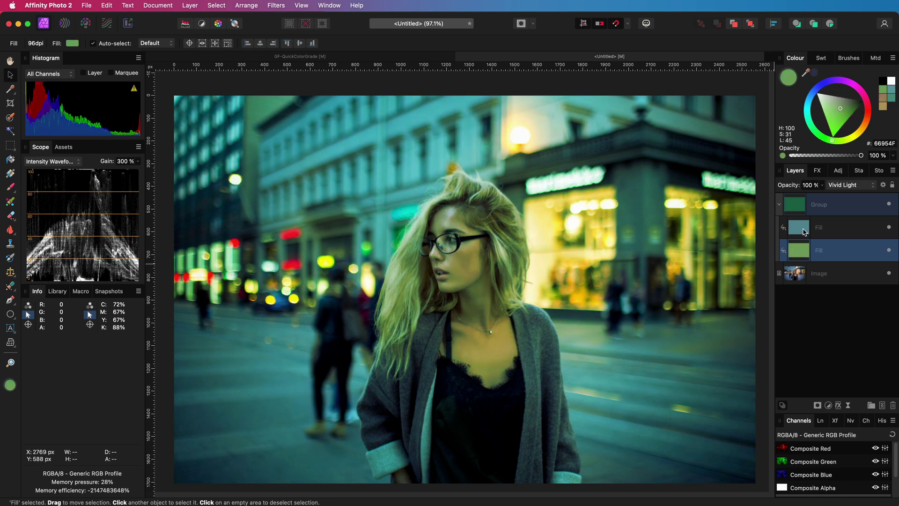
Turn the upper Fill purple 804F95 and lower its opacity to 62%.
click(804, 229)
mouse_move(808, 107)
mouse_down()
mouse_move(818, 93)
mouse_move(849, 92)
mouse_up()
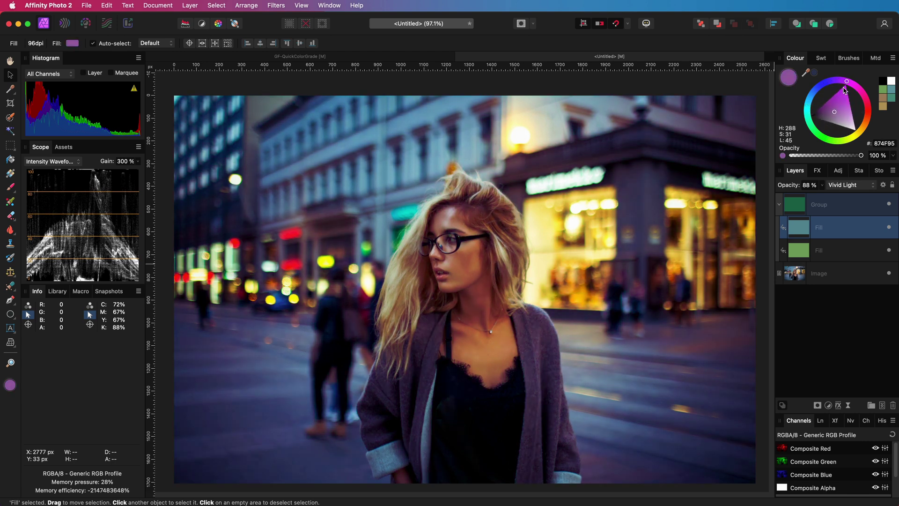
drag(845, 90, 843, 89)
drag(789, 188, 779, 188)
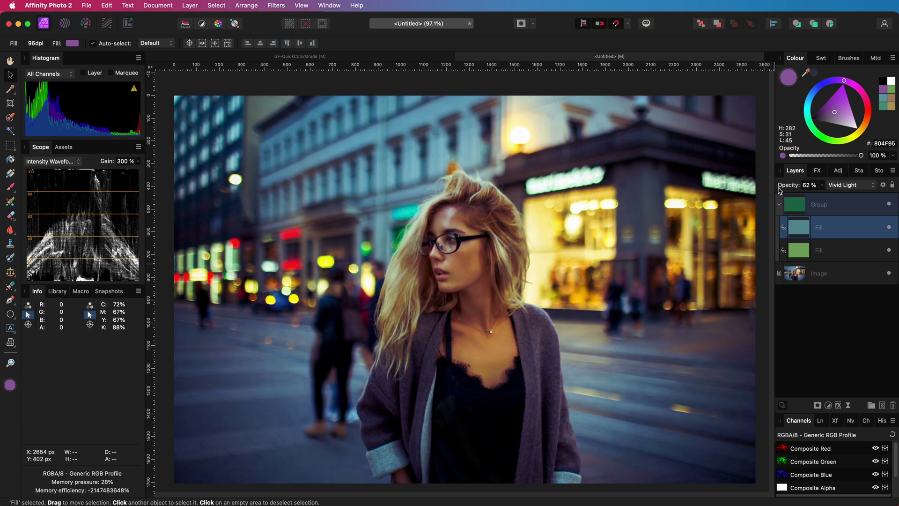
Toggle the grade group's visibility twice to compare the violet-blue grade with the original.
click(890, 205)
click(890, 205)
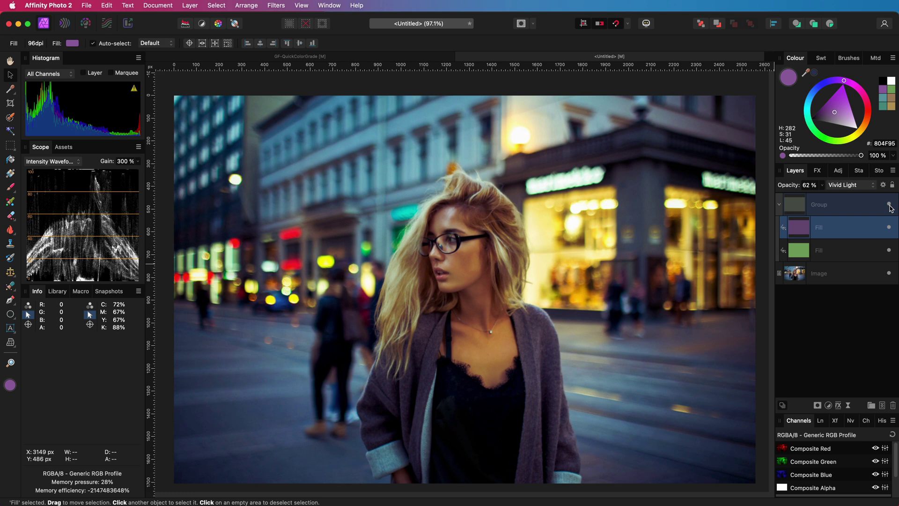
click(890, 206)
click(889, 206)
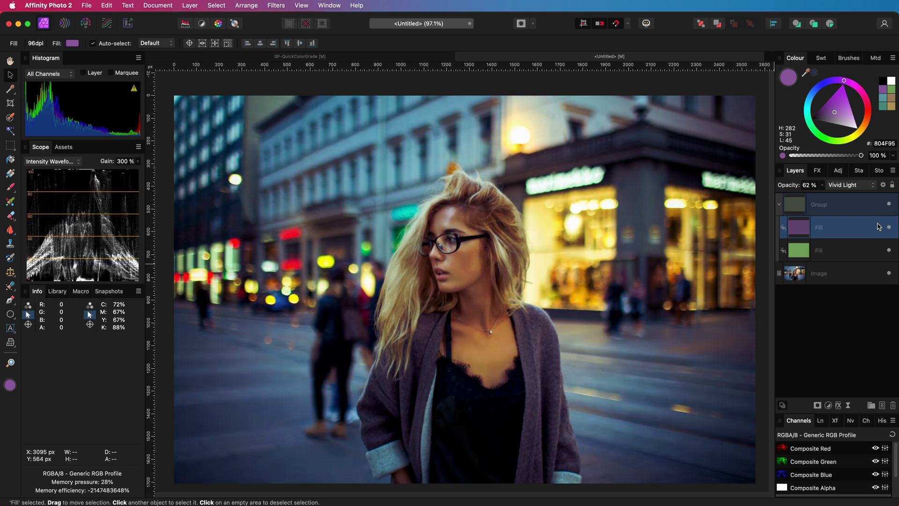
Recolour the lower Fill rose-red and the upper Fill teal 4F9593 at 66%.
click(852, 250)
drag(870, 112, 880, 117)
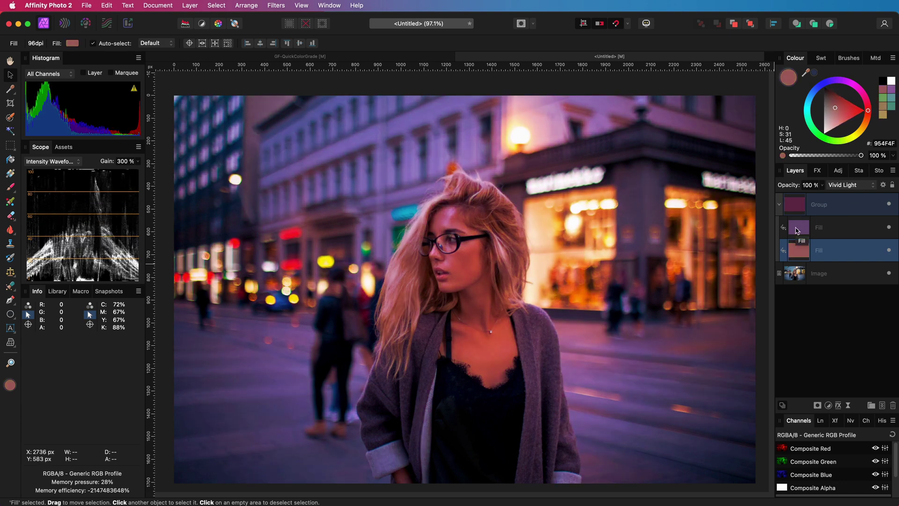
click(842, 227)
drag(845, 83, 807, 111)
Toggle the grade group's visibility to compare the magenta-blue grade with the original.
scroll(823, 184, up, 4)
click(890, 204)
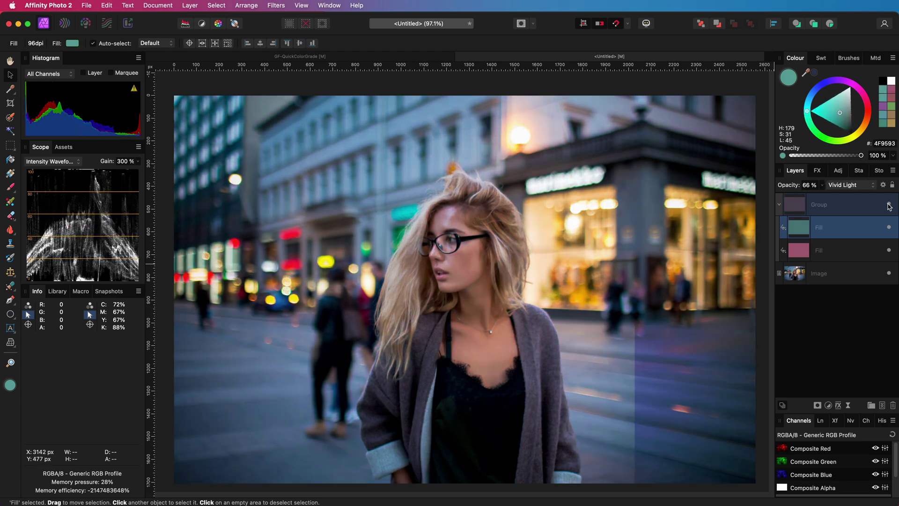
click(889, 204)
click(889, 205)
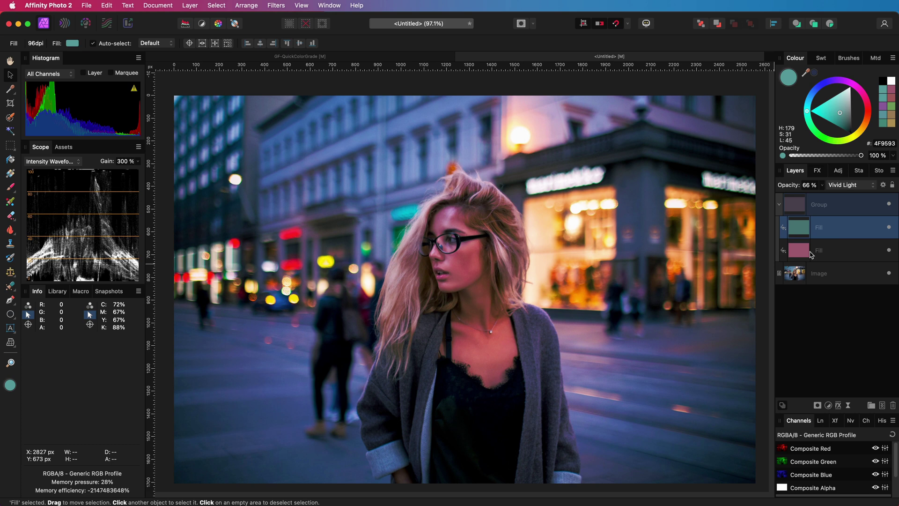
Stack the rose Fill above the teal Fill, then select the whole grade Group.
click(799, 252)
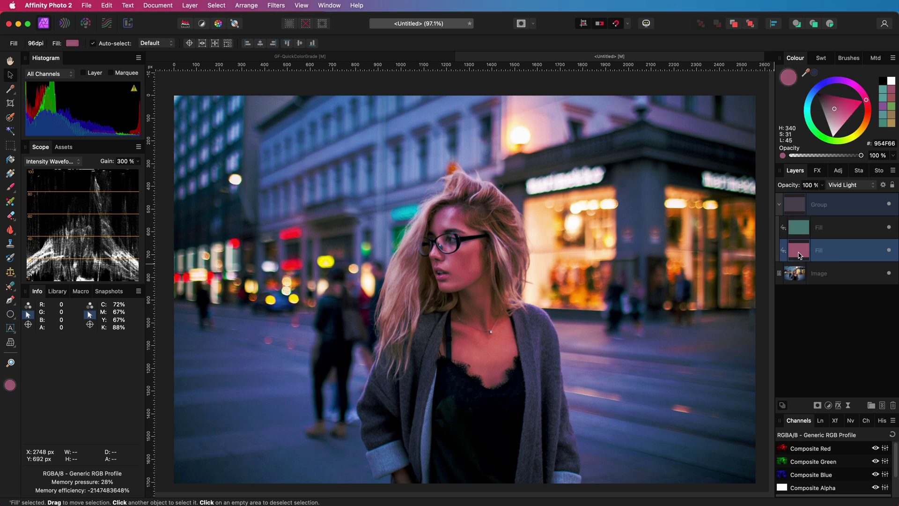
drag(799, 255, 825, 239)
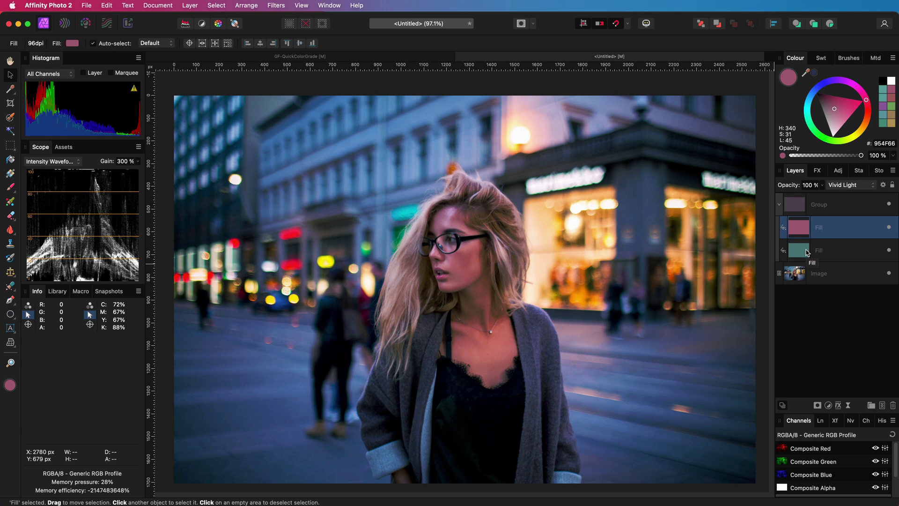
click(889, 205)
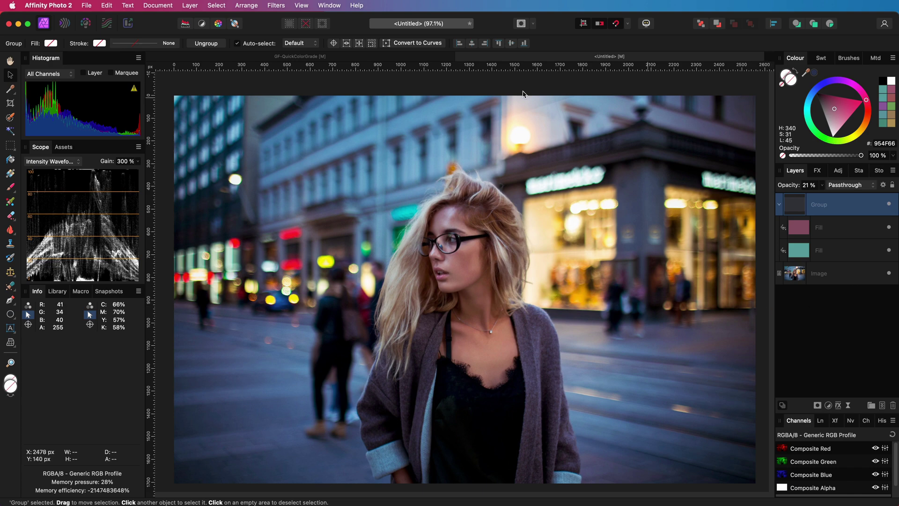
In GF-QuickColorGrade, preview the Jet Vanilla and Blue Rust grades on the cyclist photo.
click(339, 57)
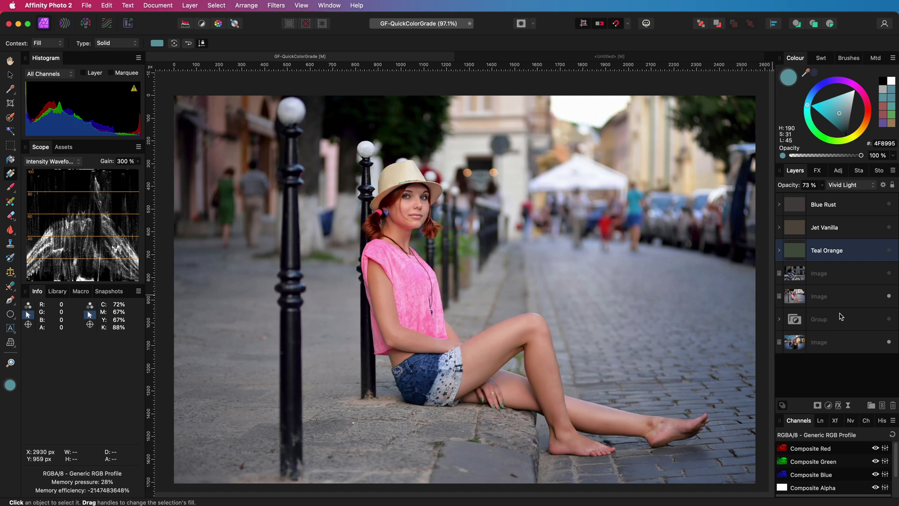
click(888, 228)
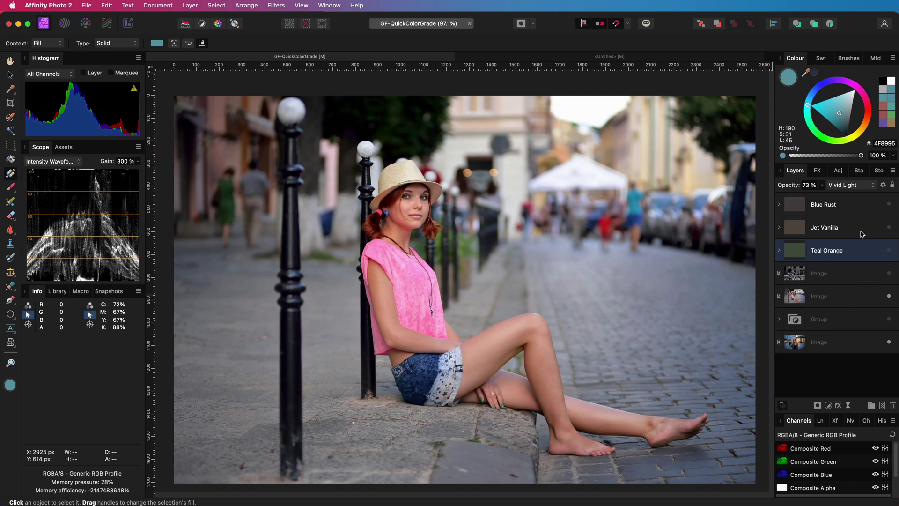
click(889, 228)
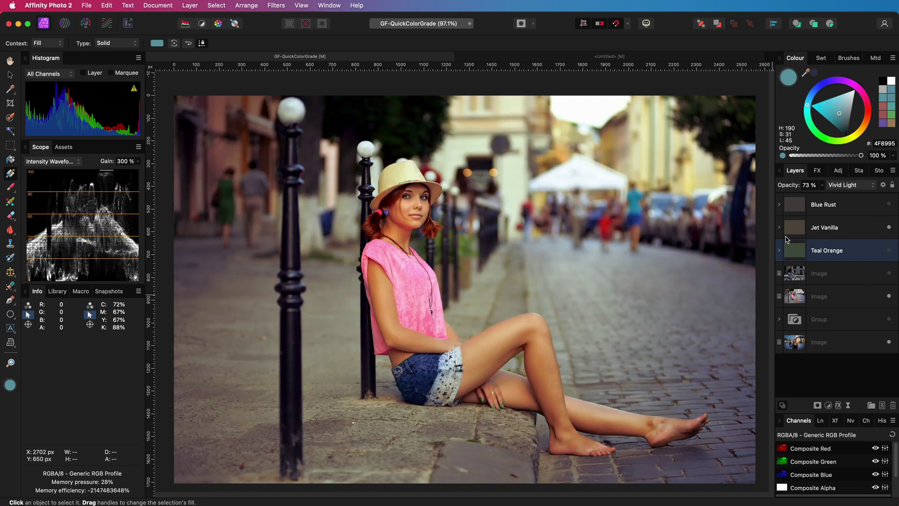
click(889, 228)
click(890, 205)
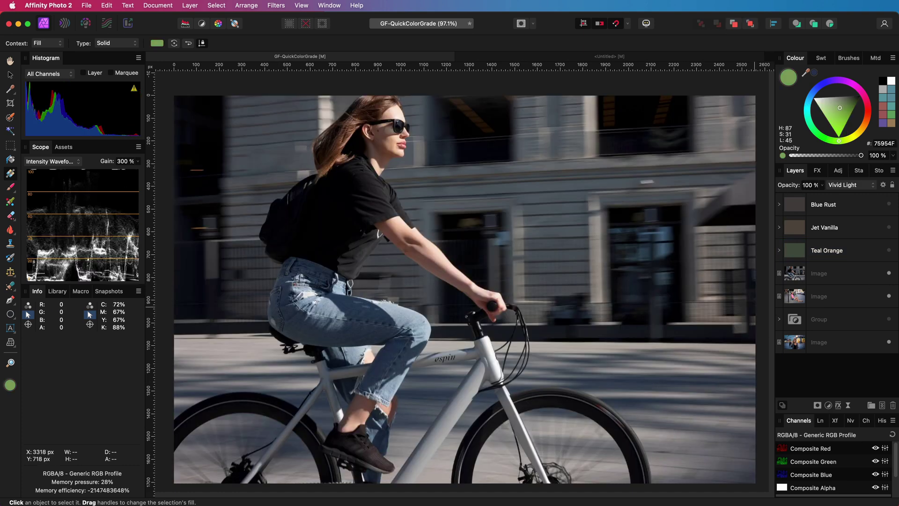
click(889, 251)
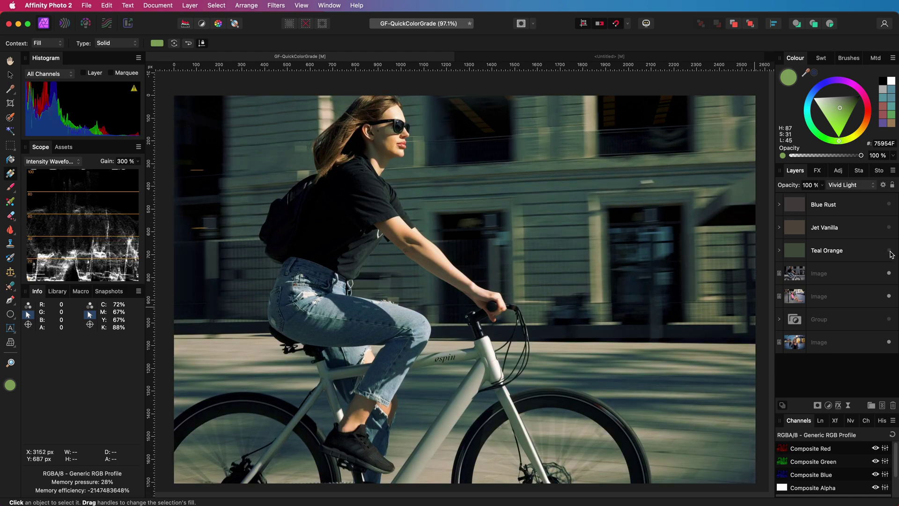
click(889, 250)
click(889, 227)
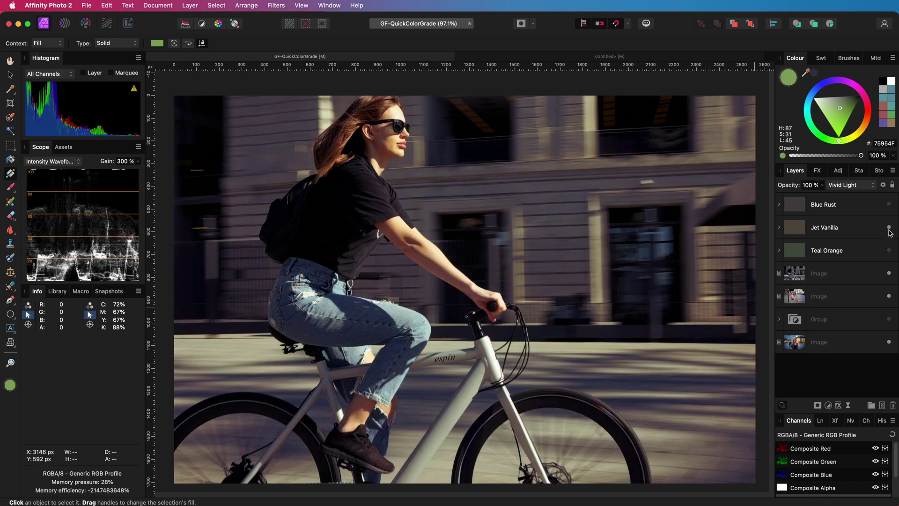
click(889, 228)
click(889, 204)
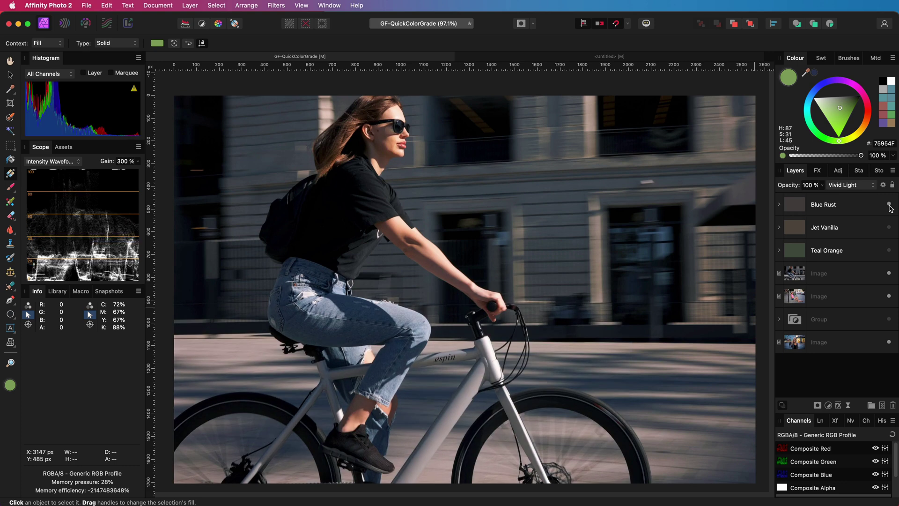
click(890, 206)
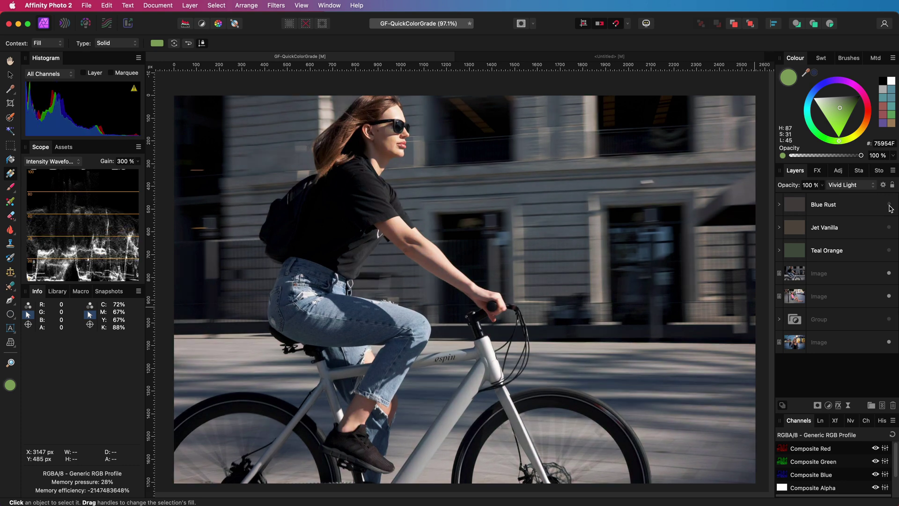